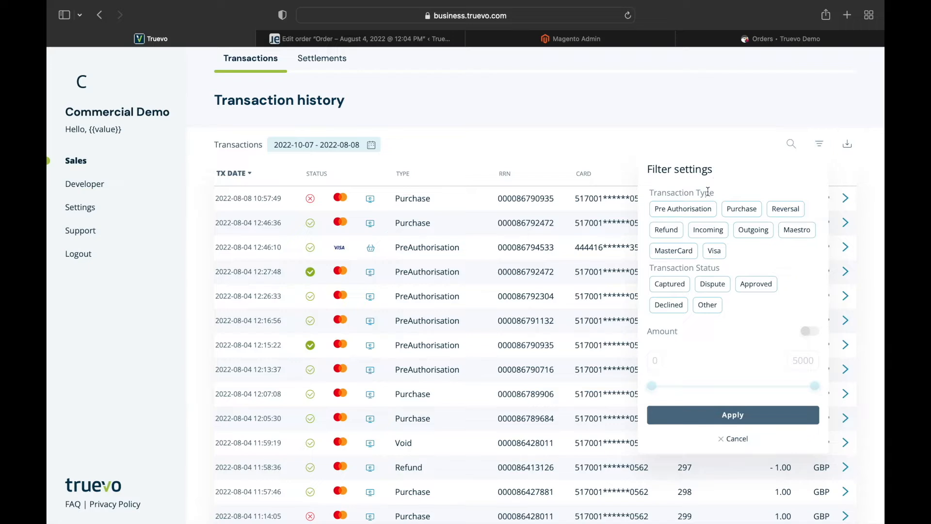
left_click(810, 331)
left_click_drag(814, 386, 752, 386)
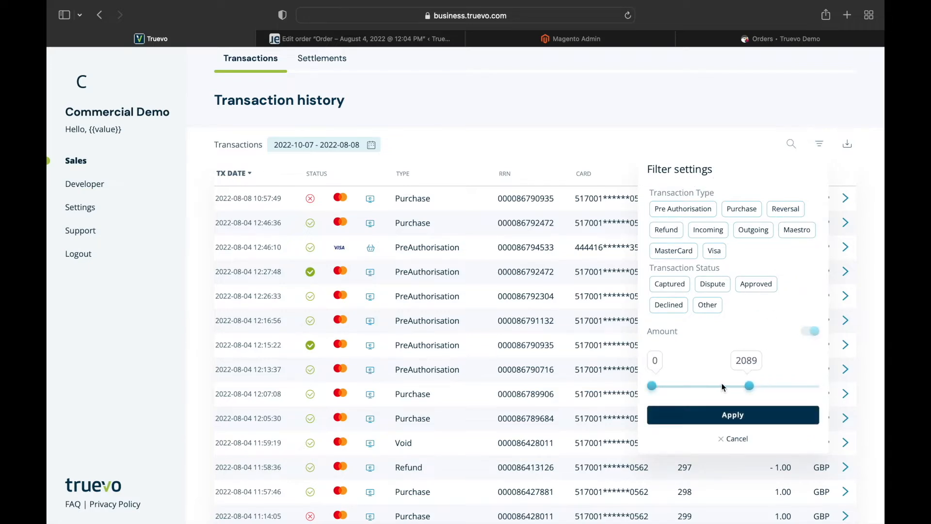
left_click(738, 438)
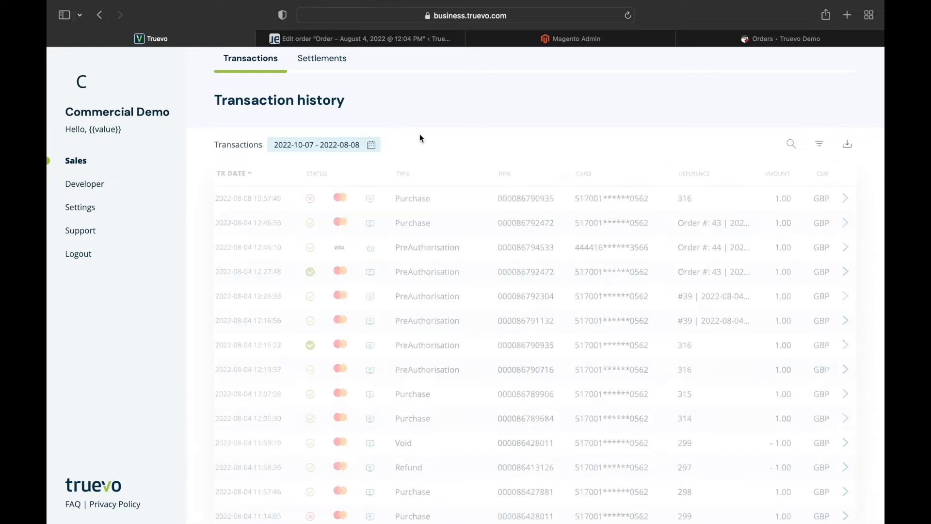
left_click(794, 146)
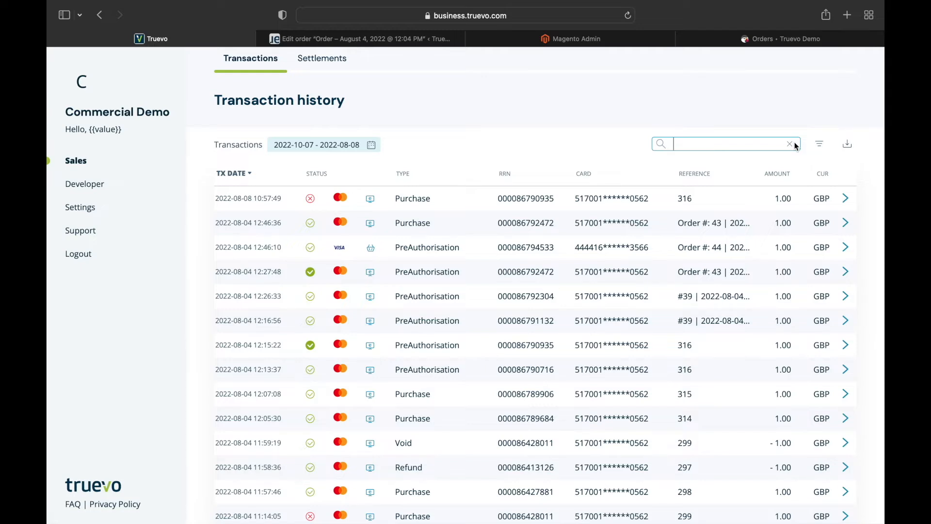
left_click(790, 144)
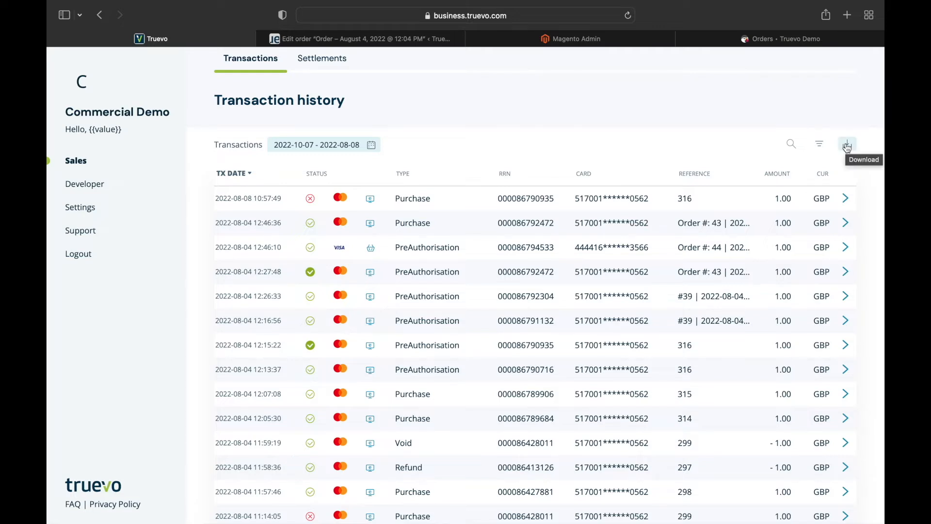
Step: Export the transaction history to a file with all fields included and download it
left_click(847, 145)
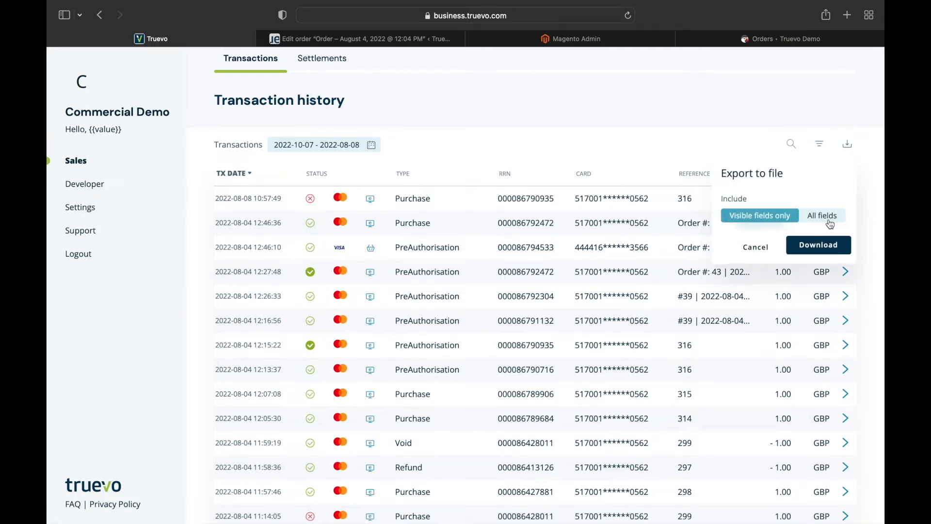
left_click(827, 221)
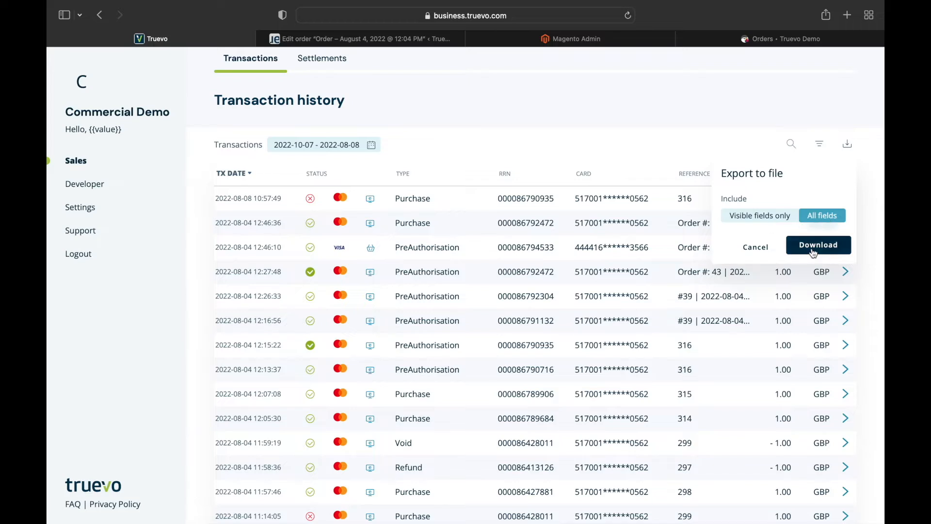
left_click(814, 247)
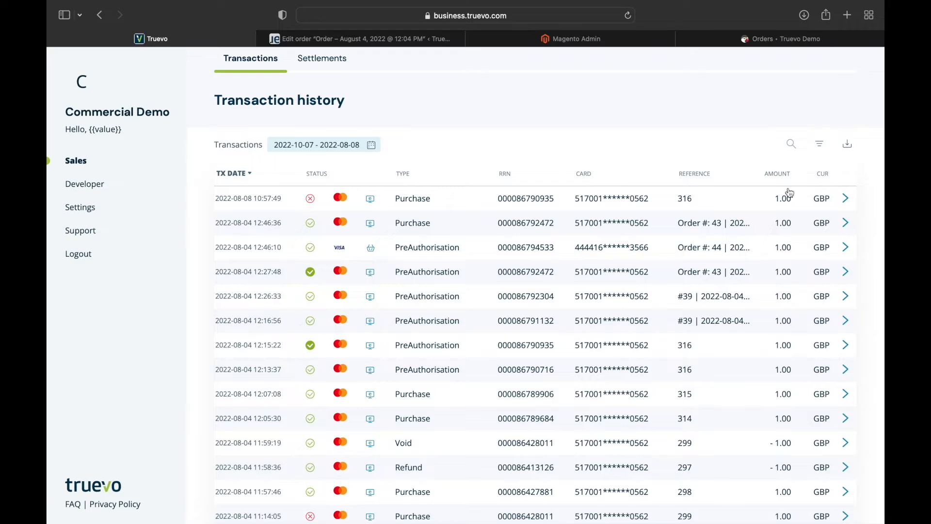
left_click(745, 201)
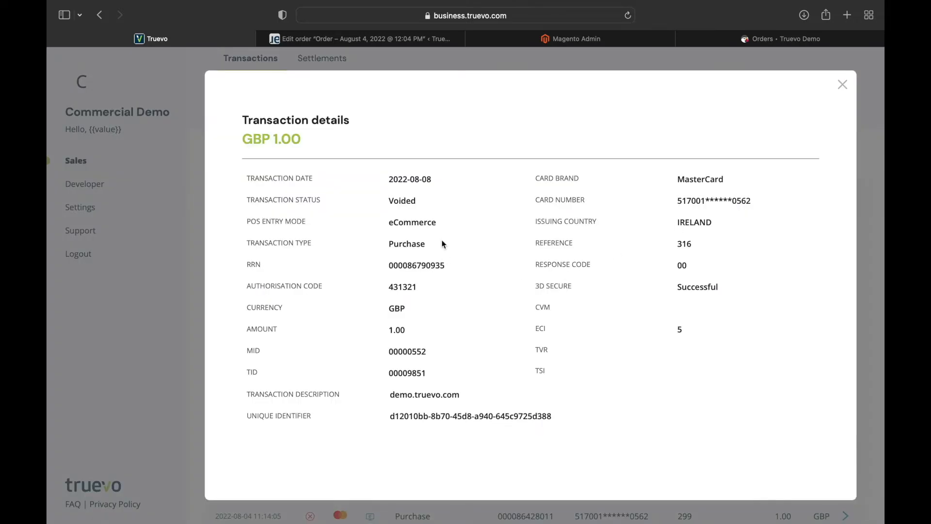
left_click(843, 84)
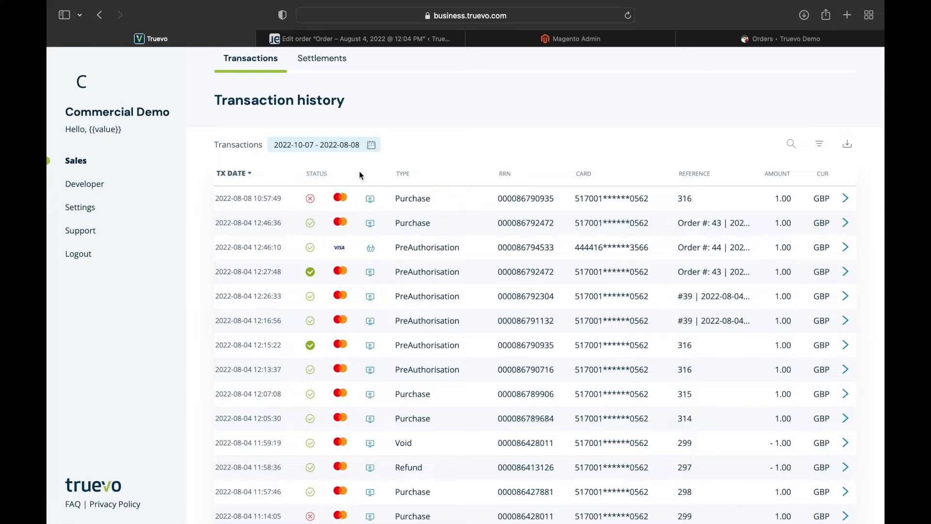
scroll(235, 178, "down", 1)
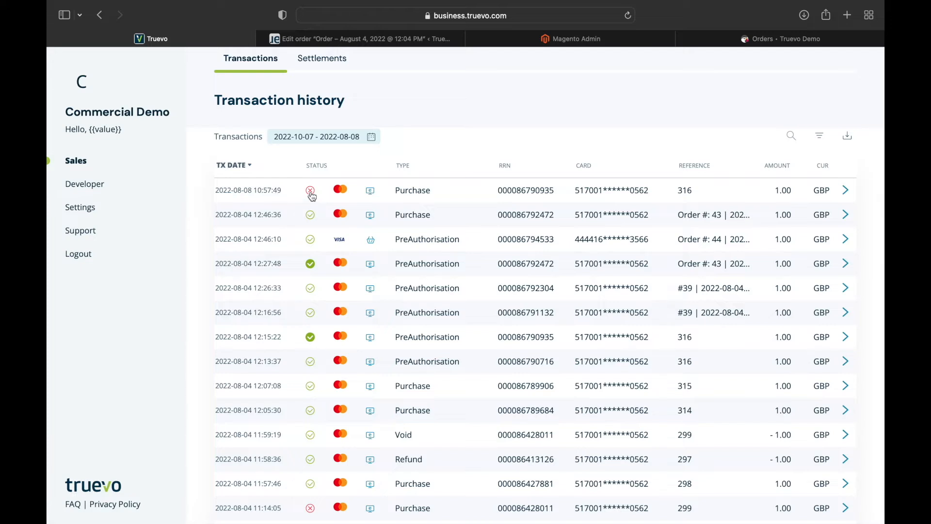
mouse_move(312, 196)
left_click(737, 189)
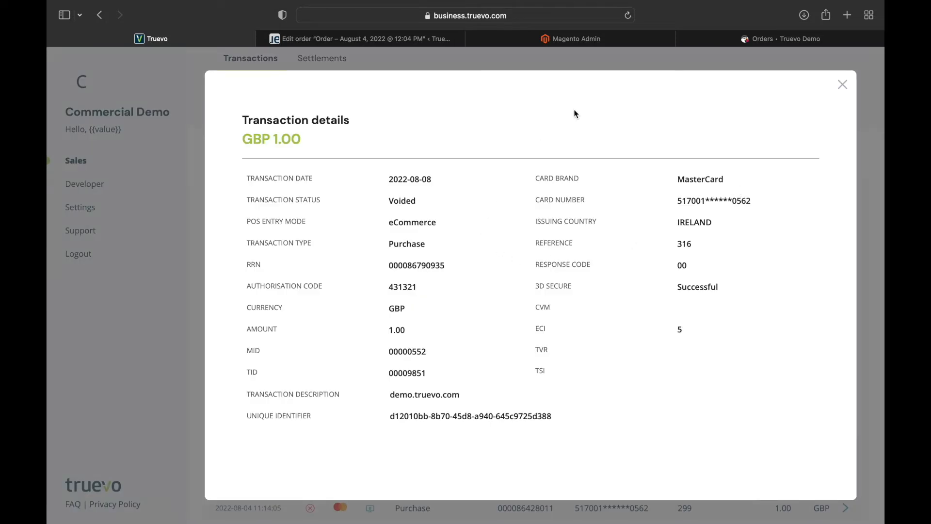
left_click(843, 85)
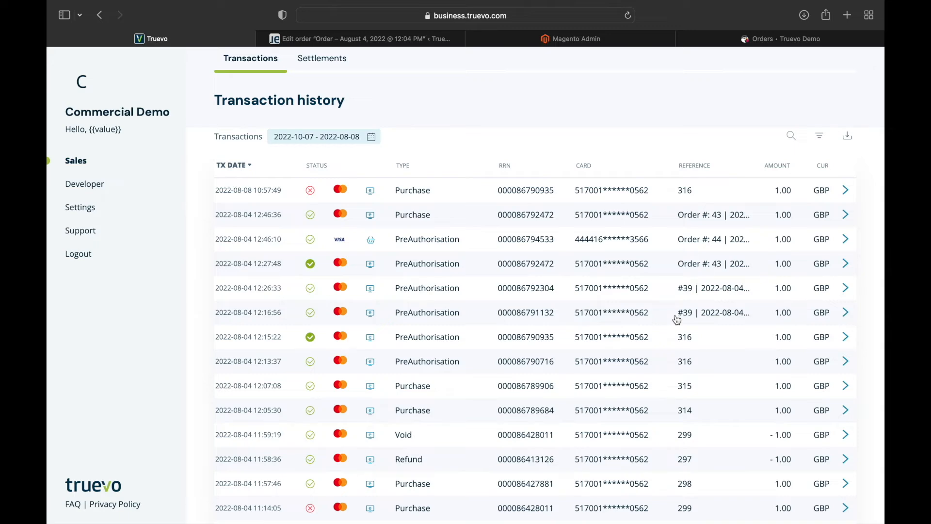
left_click(677, 320)
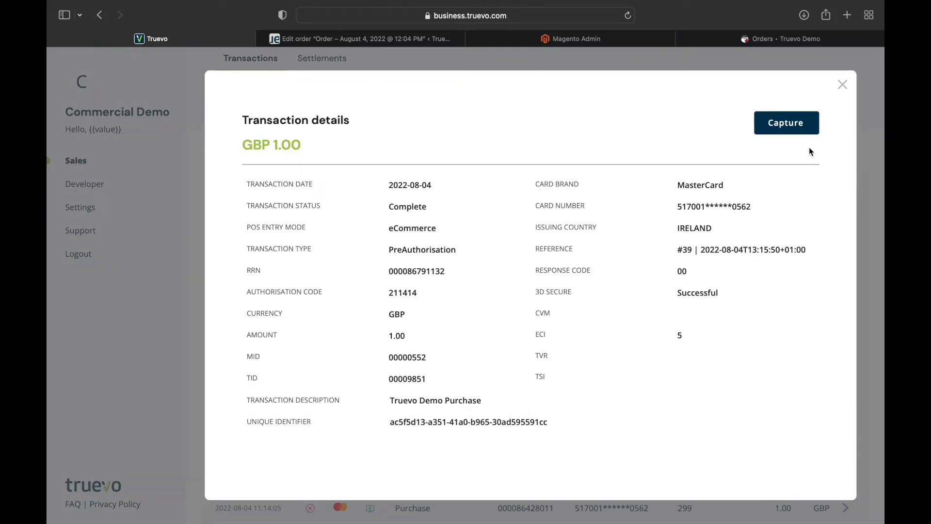
left_click(775, 130)
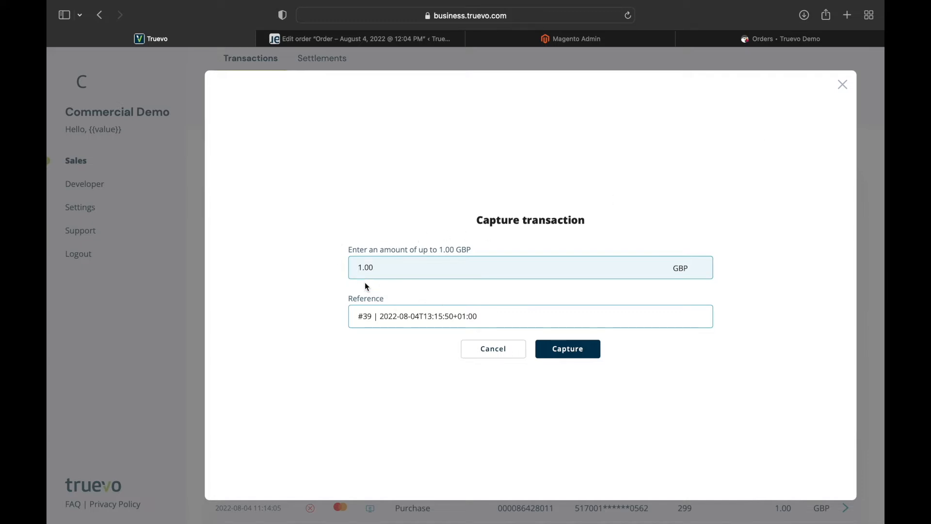
left_click(476, 318)
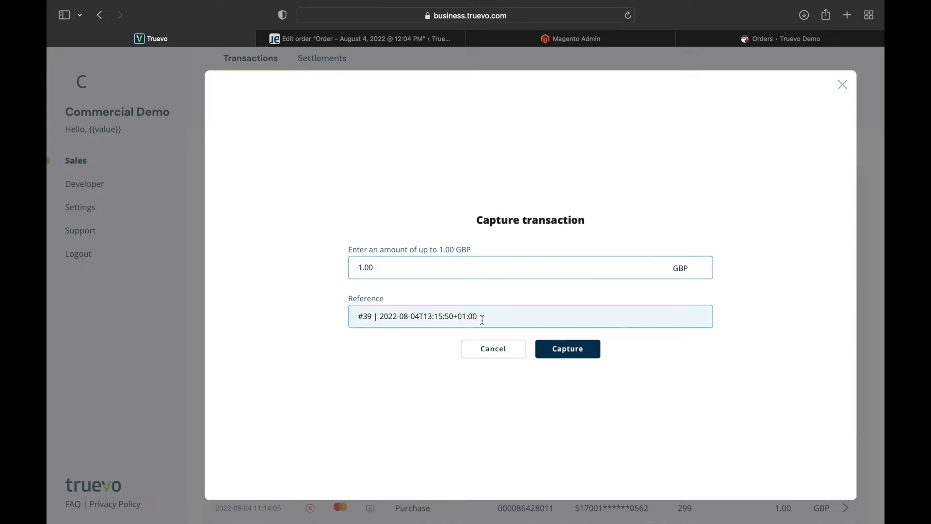
left_click(562, 354)
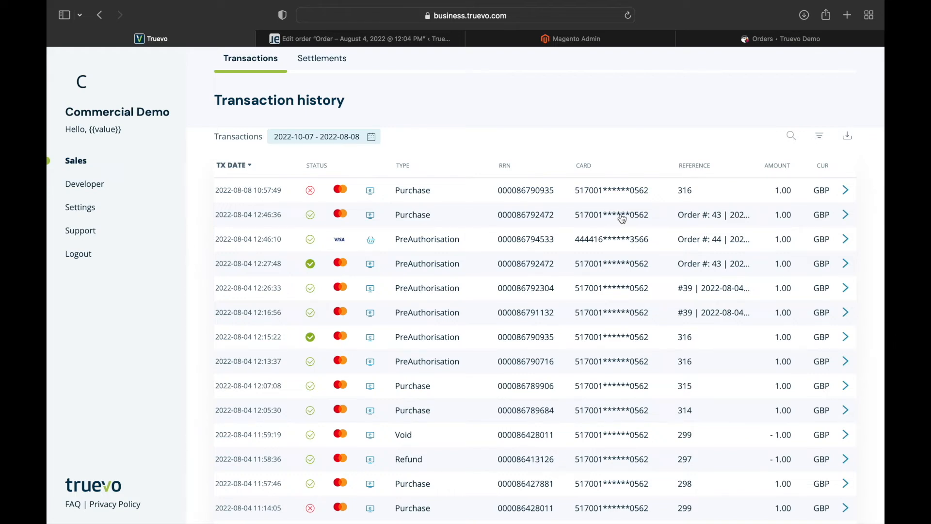
scroll(622, 219, "down", 1)
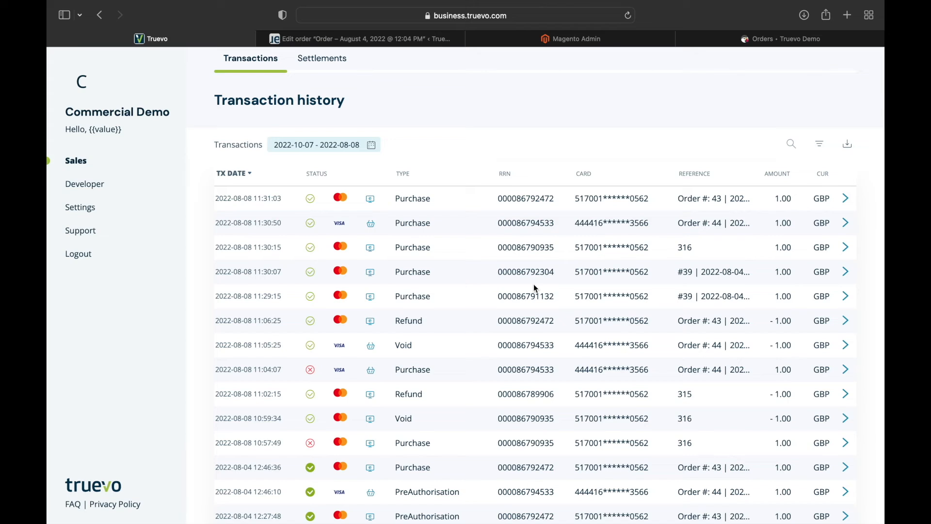
left_click(599, 199)
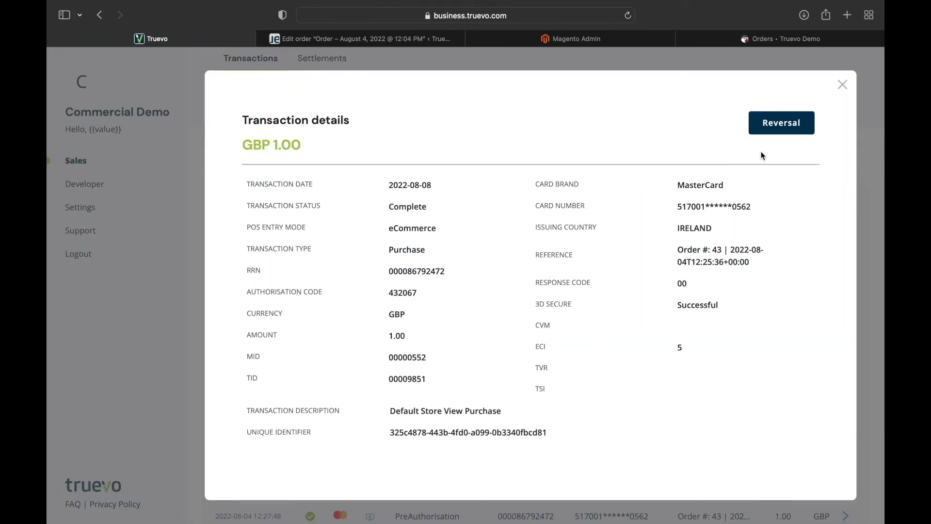
left_click(776, 127)
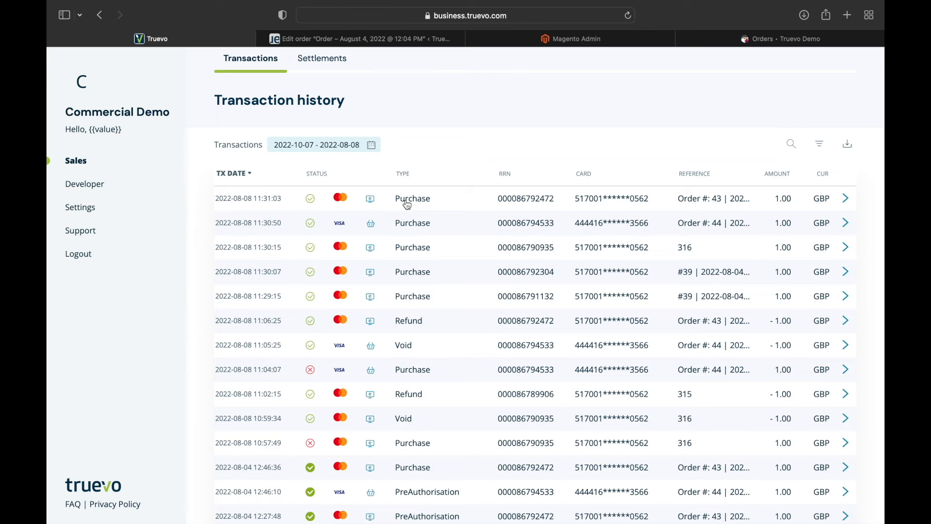
scroll(412, 349, "down", 5)
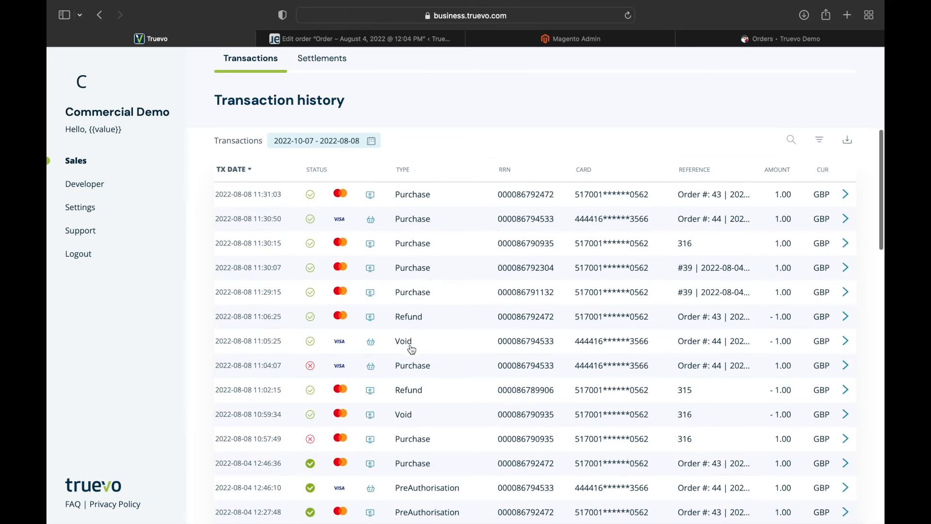
scroll(412, 349, "down", 3)
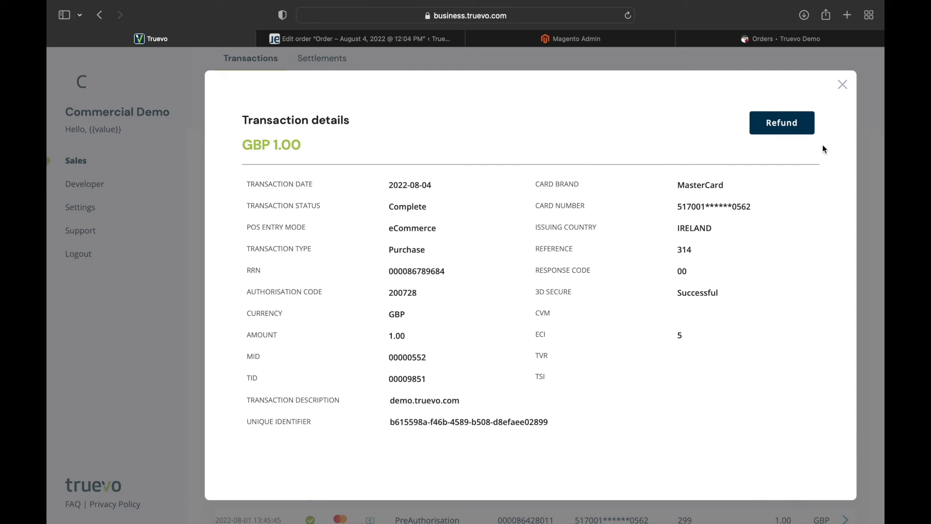
left_click(783, 127)
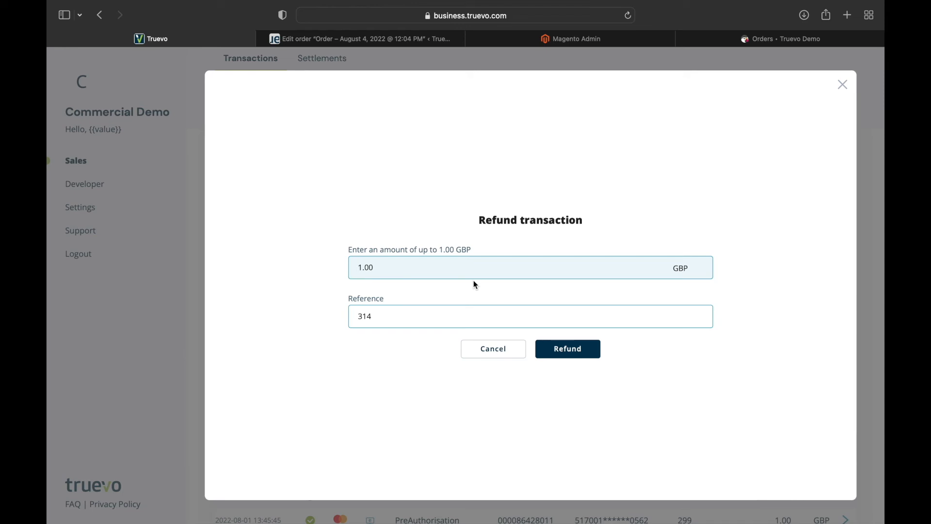
left_click(399, 312)
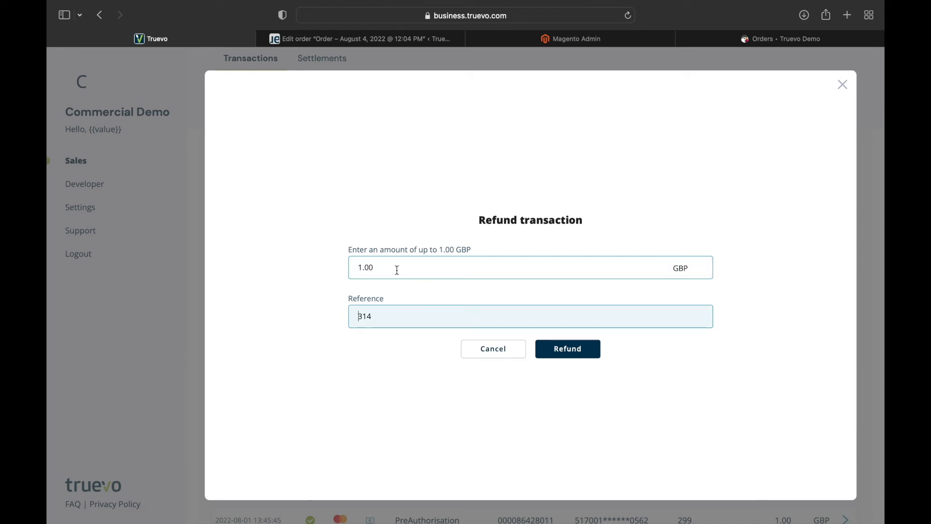
left_click(565, 350)
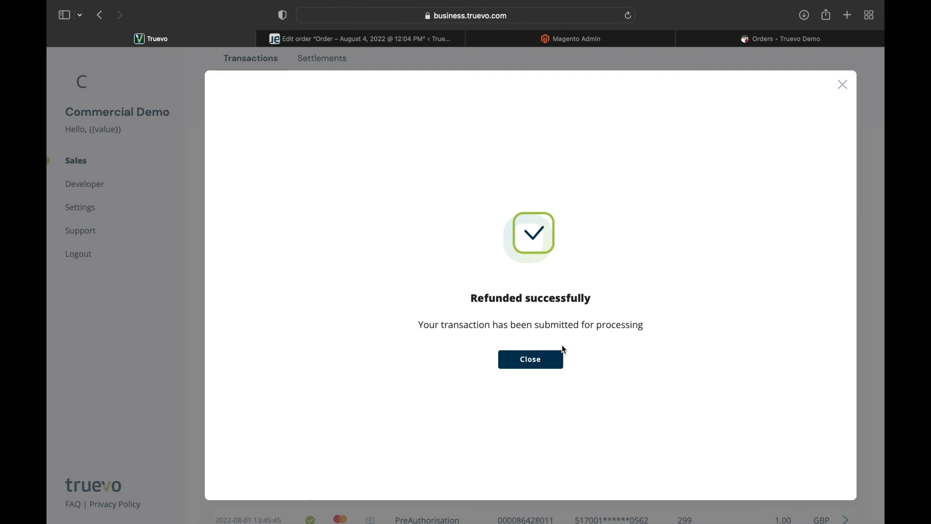
left_click(560, 352)
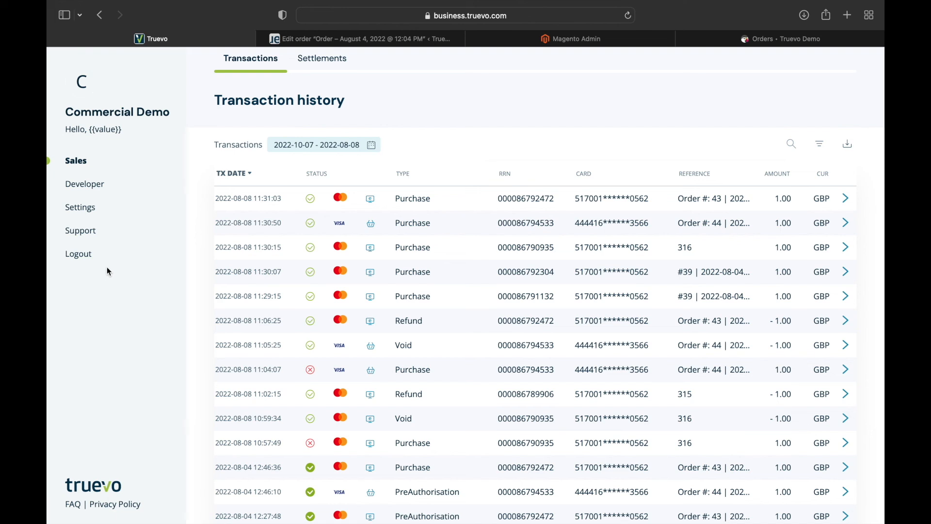
Step: Submit a support chat request with "Test" as first name, last name and subject, keeping the prefilled e-mail
left_click(88, 233)
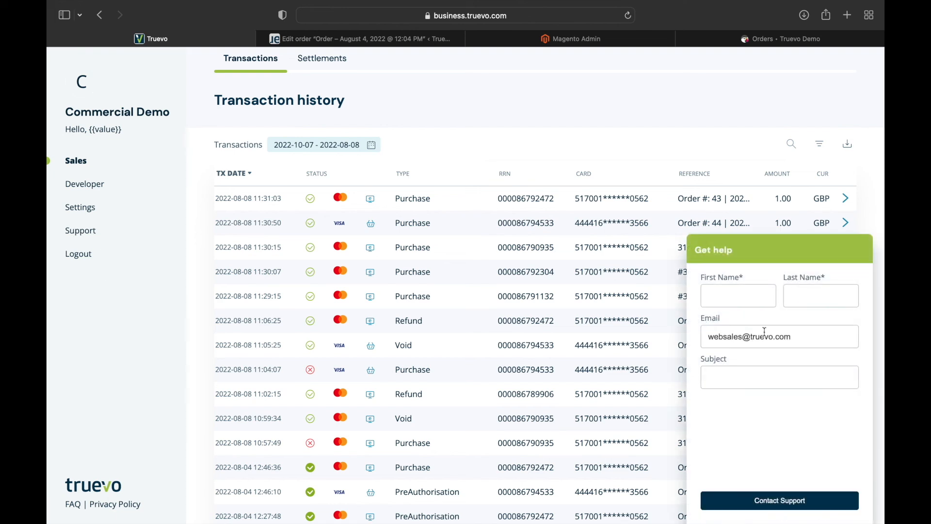
left_click(720, 302)
type("Test")
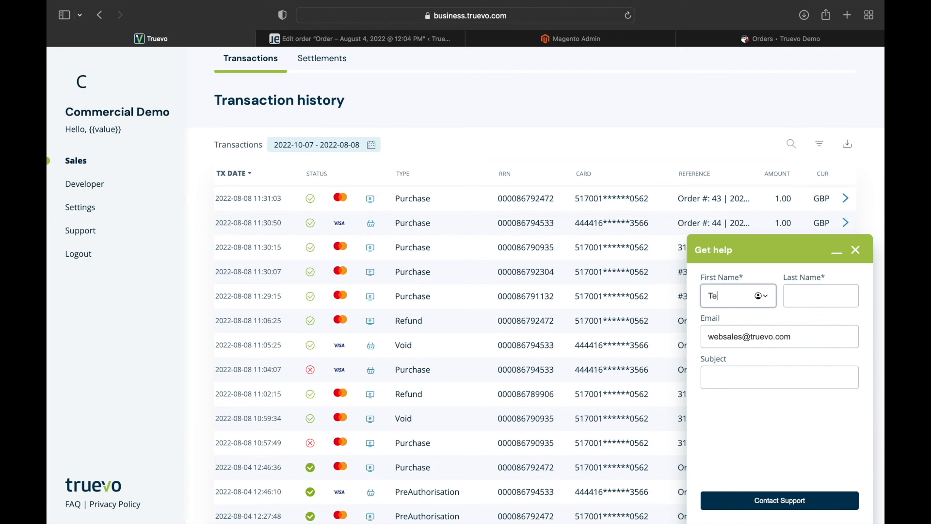
left_click(826, 296)
type("Test")
left_click(763, 376)
type("Test")
left_click(796, 507)
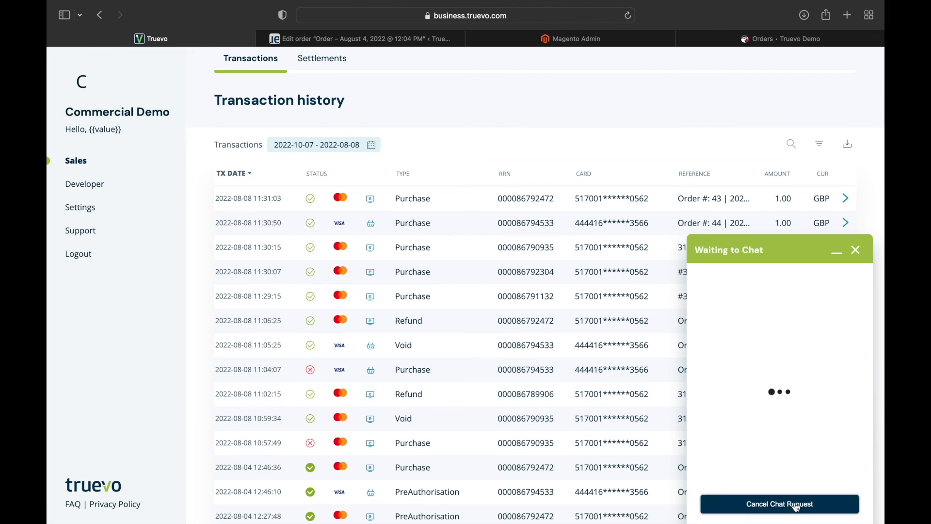